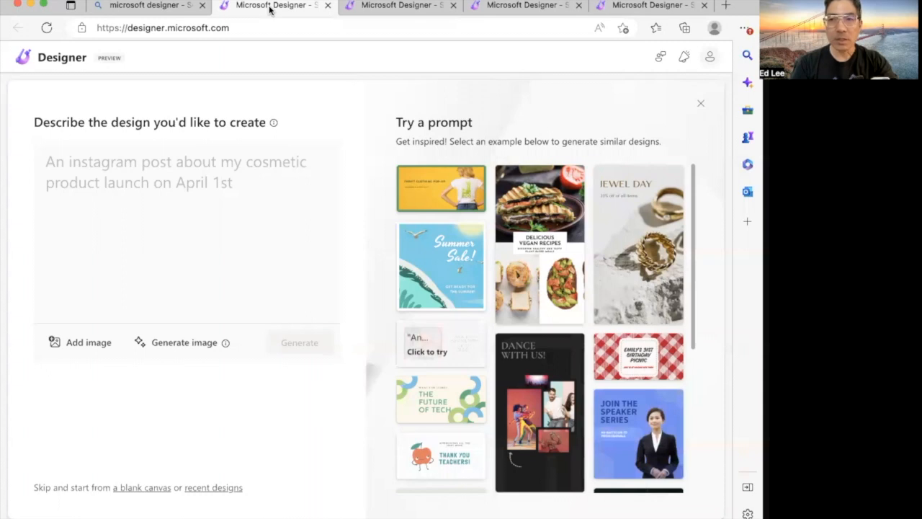
Enter the design description "A Tiktok screen for new website Nou AI art in futuristic style"
left_click(94, 174)
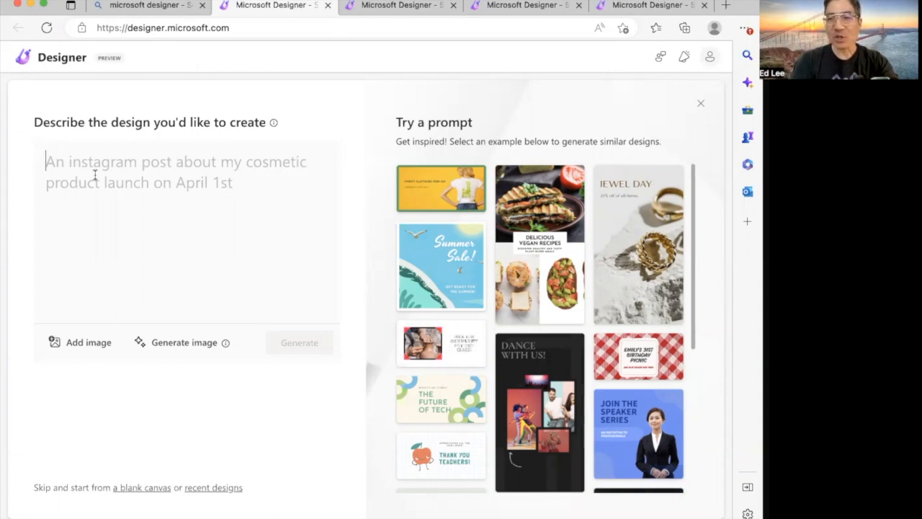
type("A")
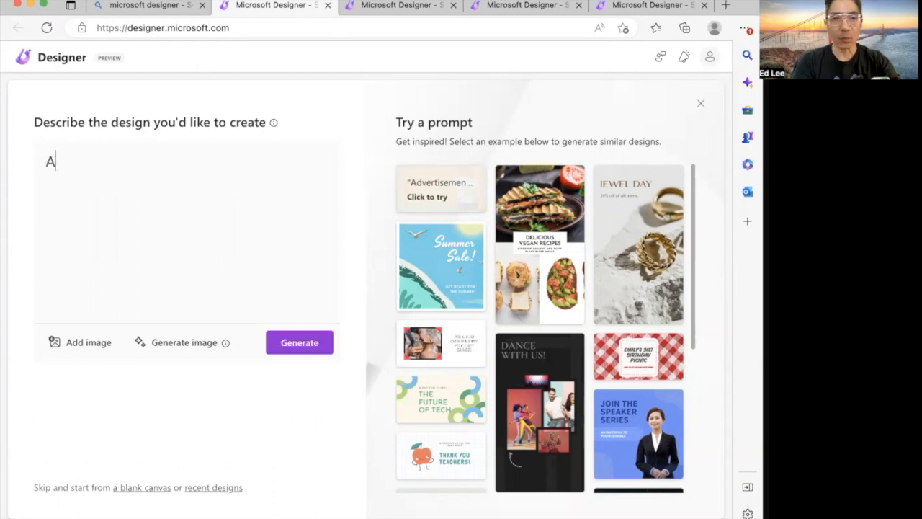
type(" Tiktok scren")
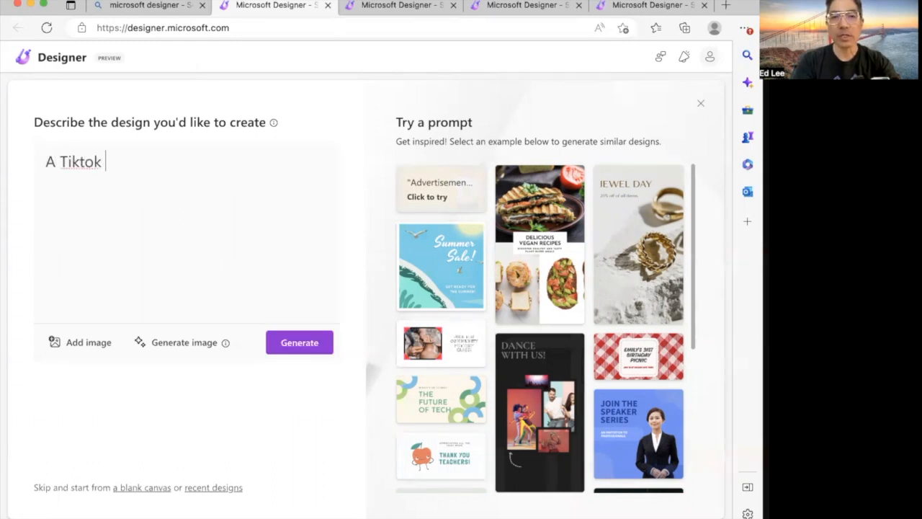
key("BackSpace")
key("BackSpace")
type("e")
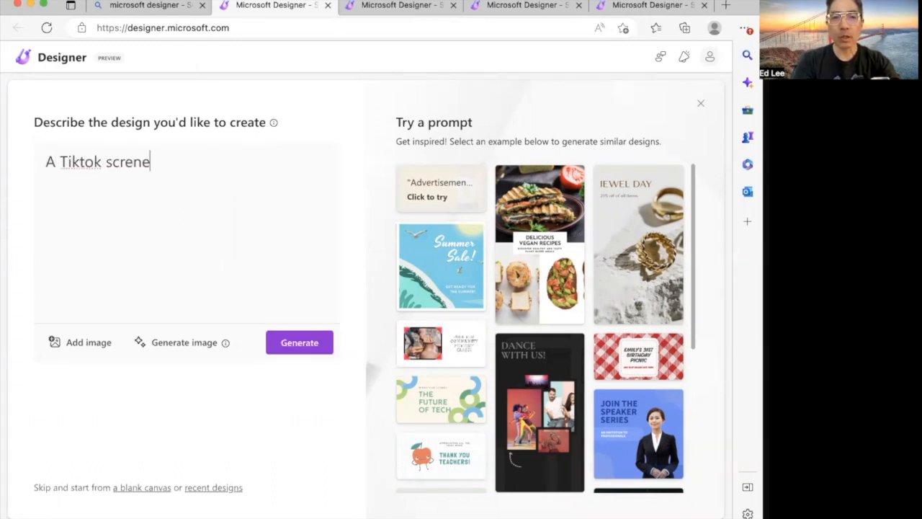
type("n for N")
key("BackSpace")
type("new website A")
key("BackSpace")
type("Nou")
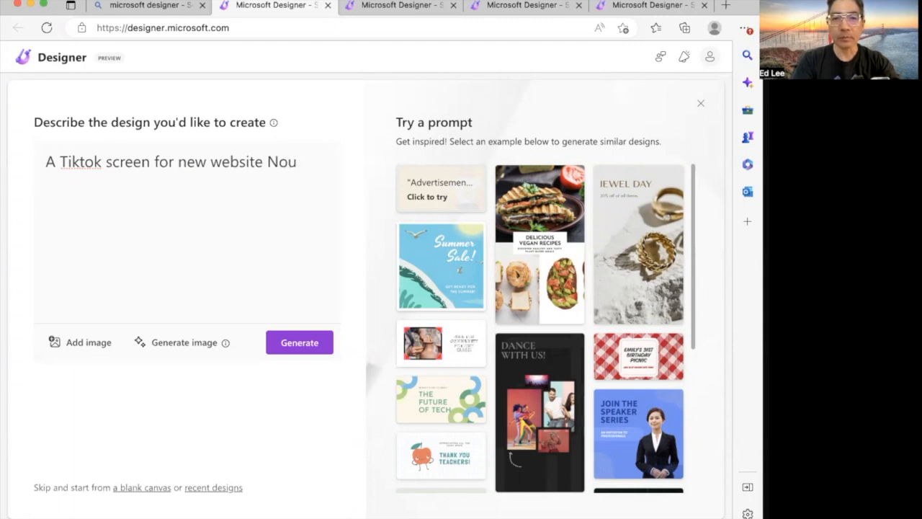
type(" Al art")
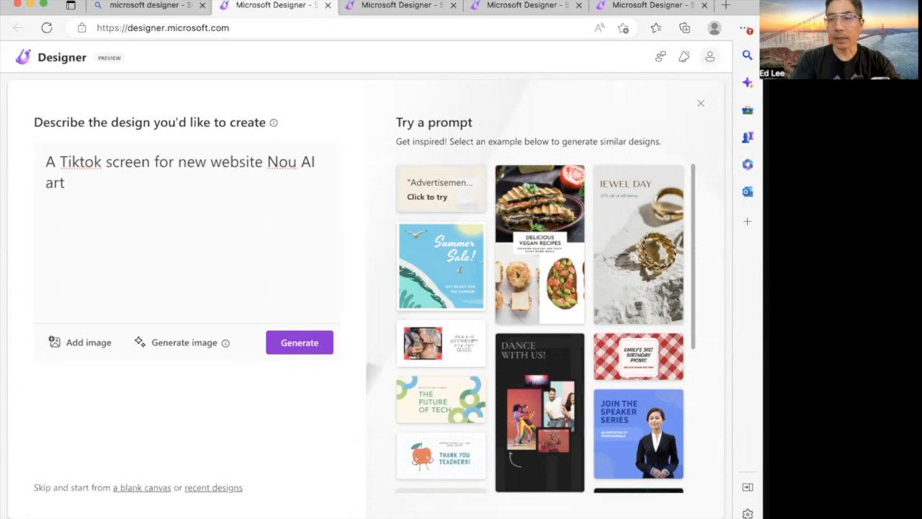
type(" i")
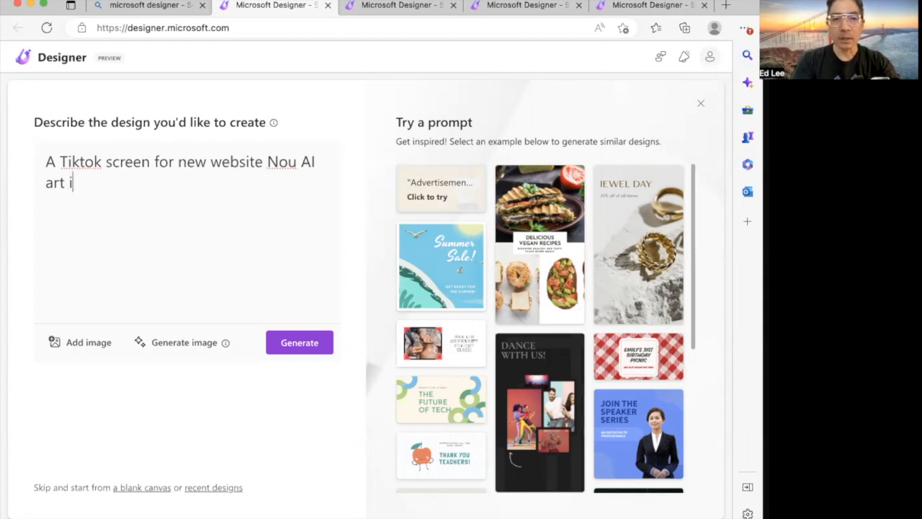
type("n futur")
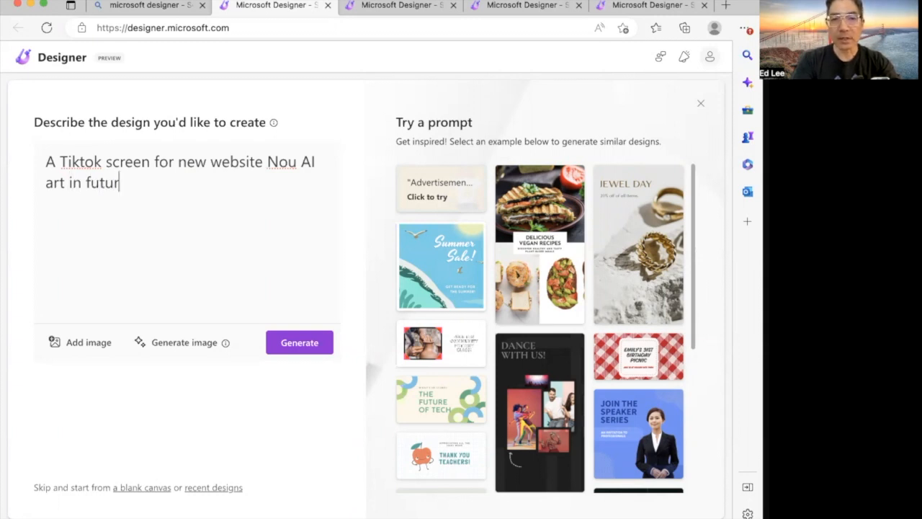
type("istic sytle")
key("BackSpace")
key("BackSpace")
key("BackSpace")
key("BackSpace")
type("tyle")
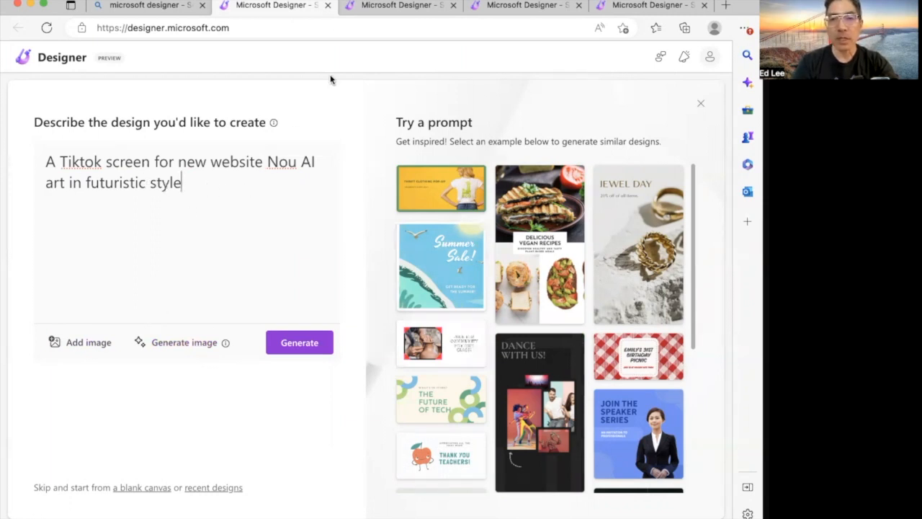
Switch to the full-portrait NOU AI ART design, clear its selection, and look through the visuals, media upload and text options
left_click(382, 3)
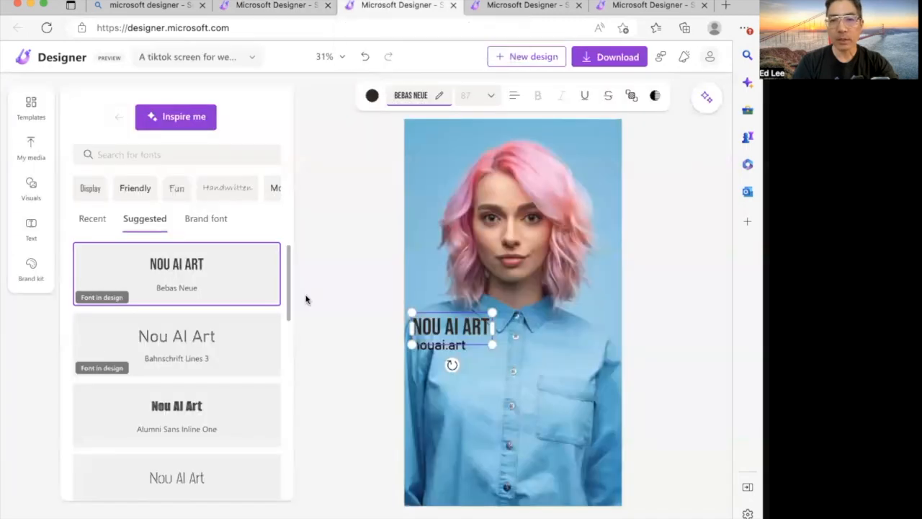
left_click(333, 452)
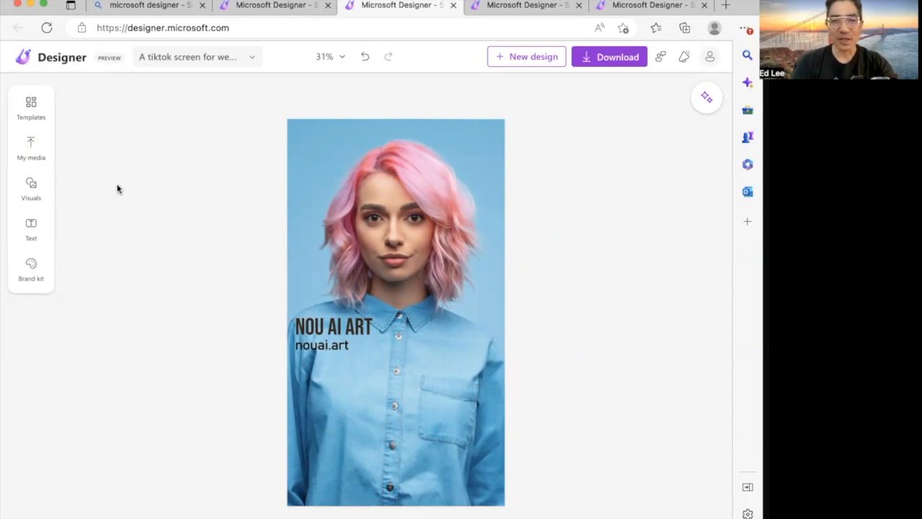
left_click(32, 188)
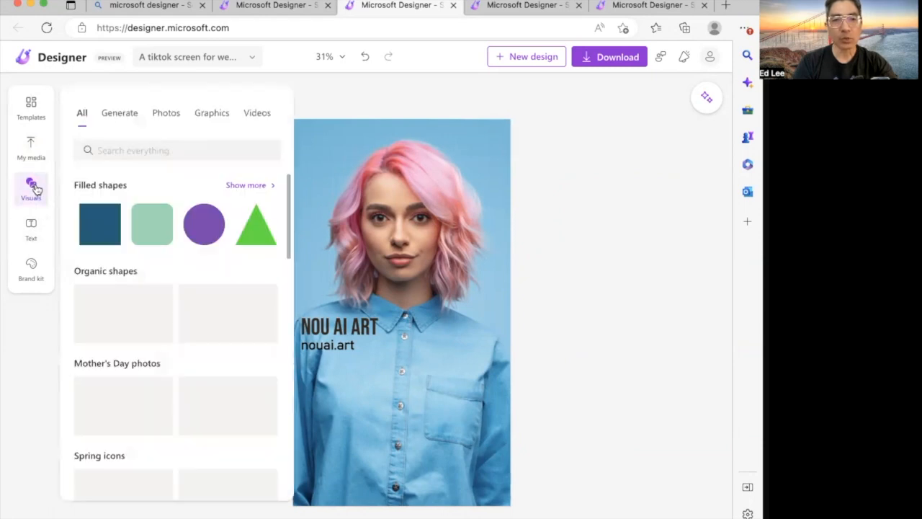
left_click(32, 147)
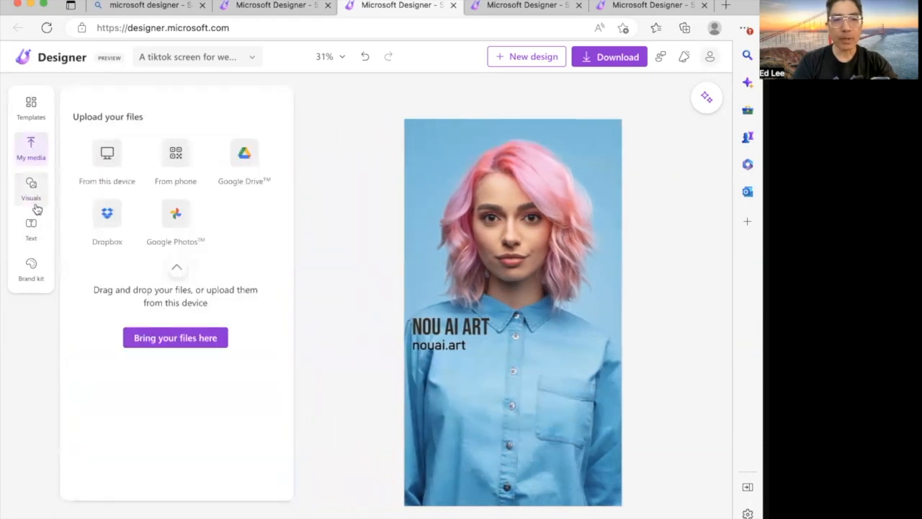
left_click(33, 231)
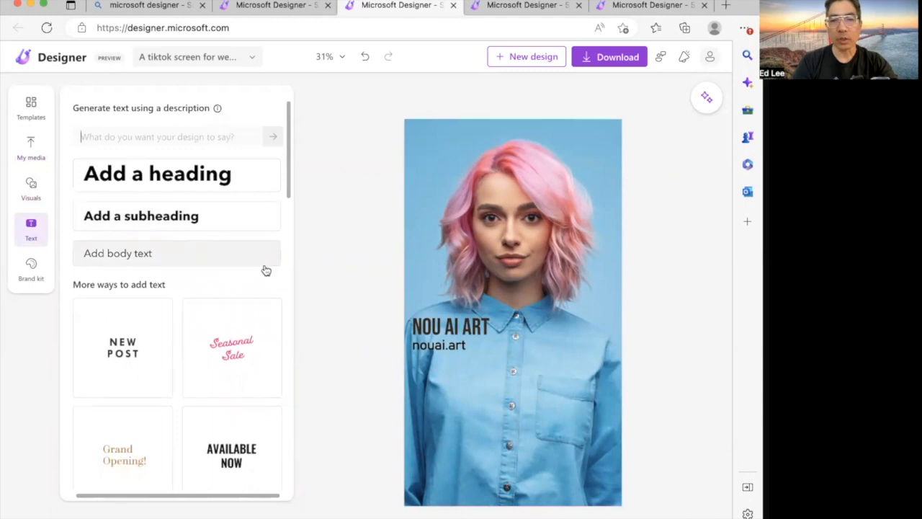
Browse the suggested fonts for the NOU AI ART heading, then select the nouai.art text beneath it to view its font options
left_click(476, 333)
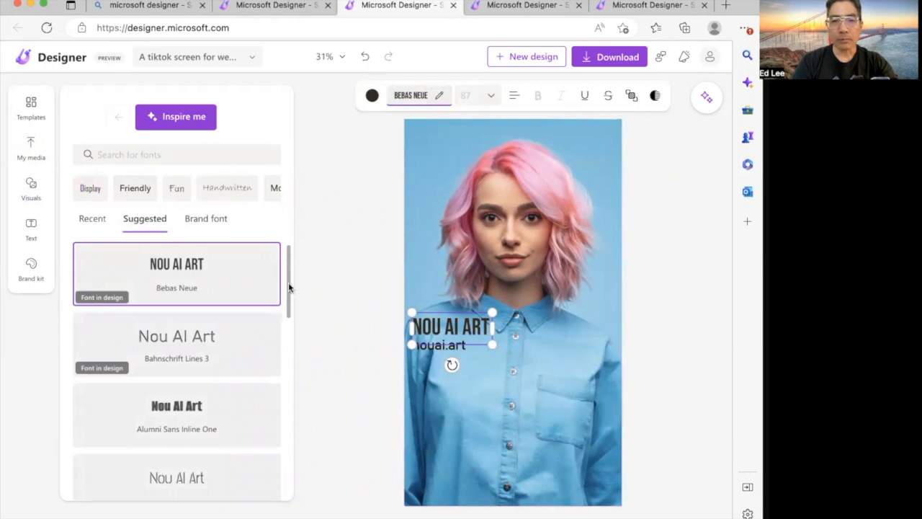
left_click_drag(287, 288, 286, 381)
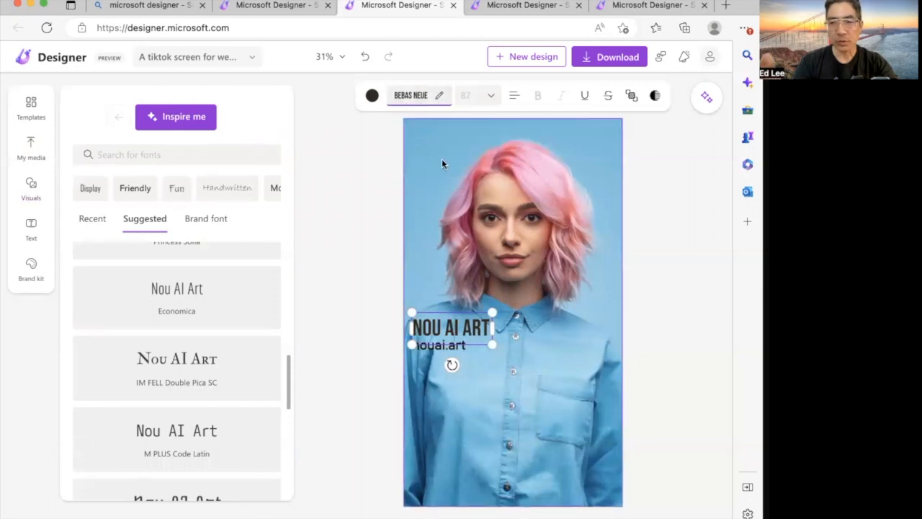
left_click(442, 347)
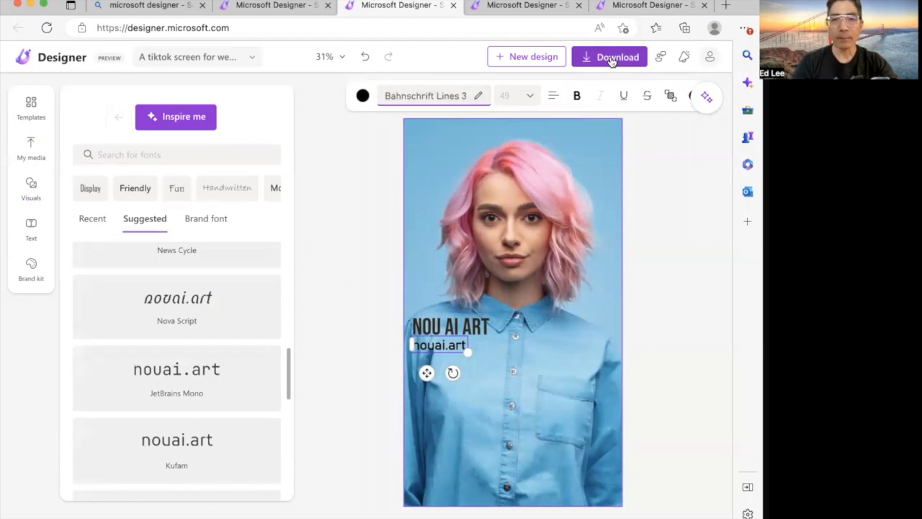
View the white-background NOU AI ART design, then preview the three animated Virtual Renaissance variations in the first row of generated designs
left_click(509, 5)
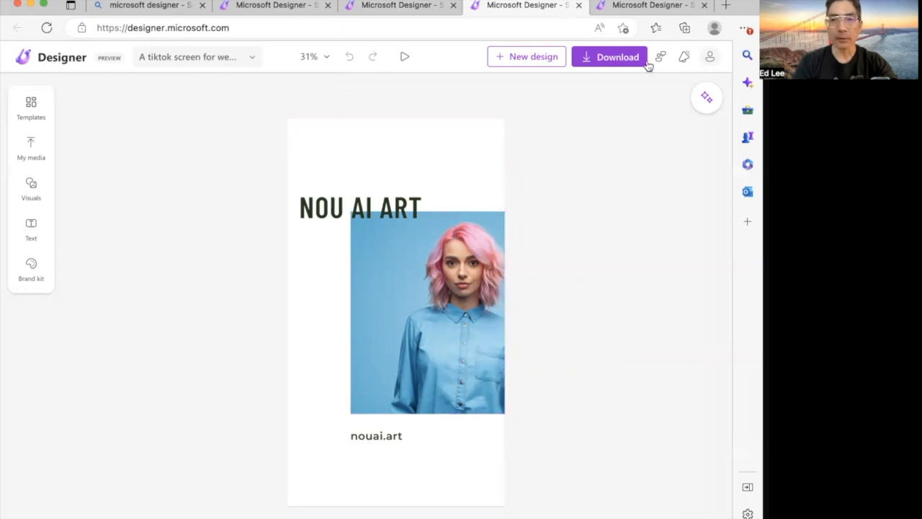
left_click(653, 11)
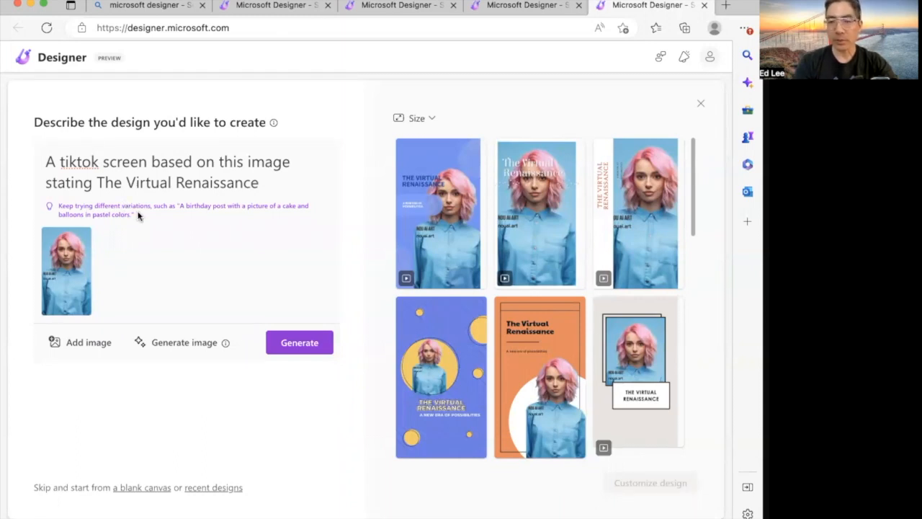
mouse_move(444, 246)
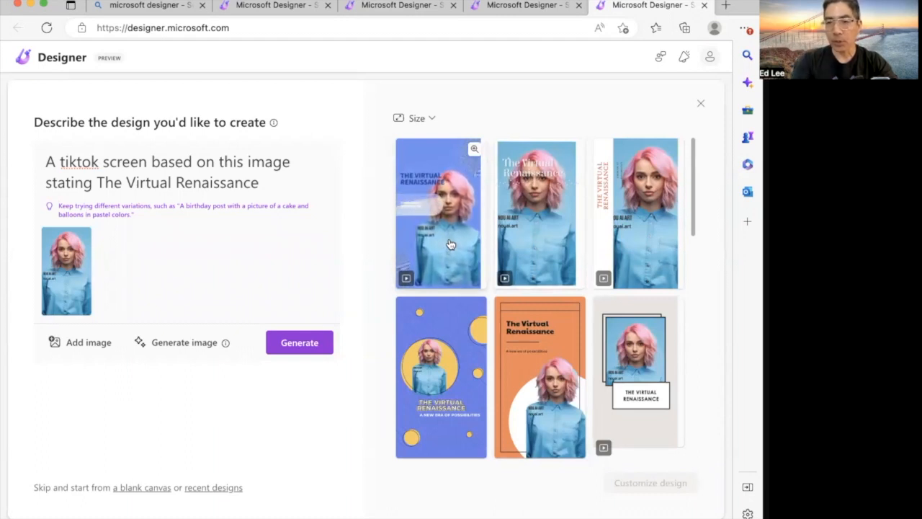
mouse_move(552, 243)
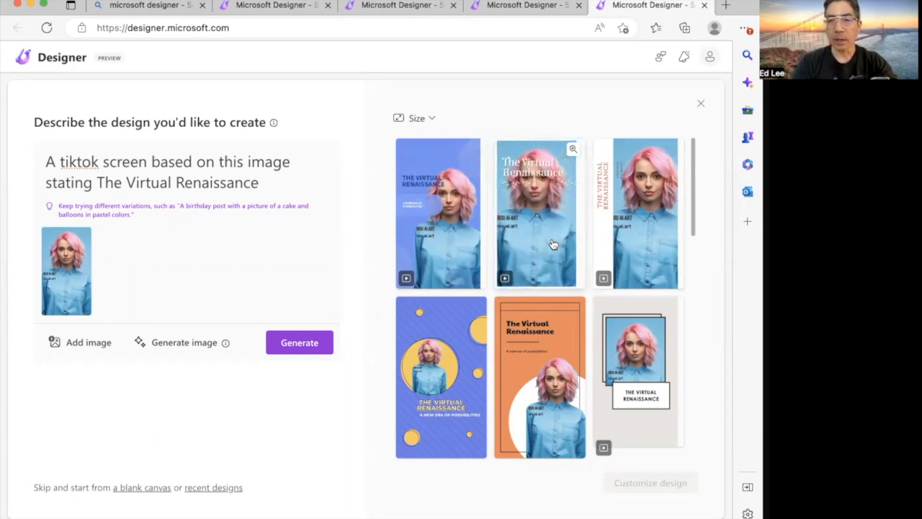
mouse_move(644, 223)
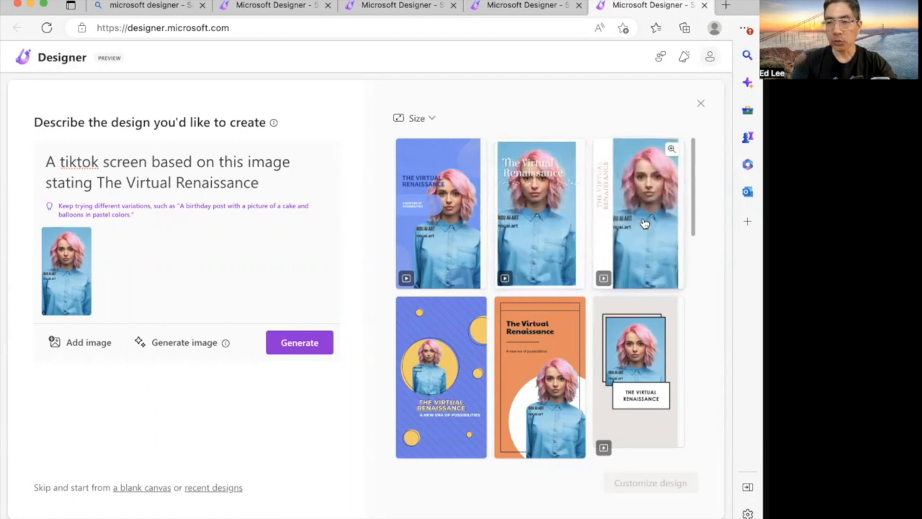